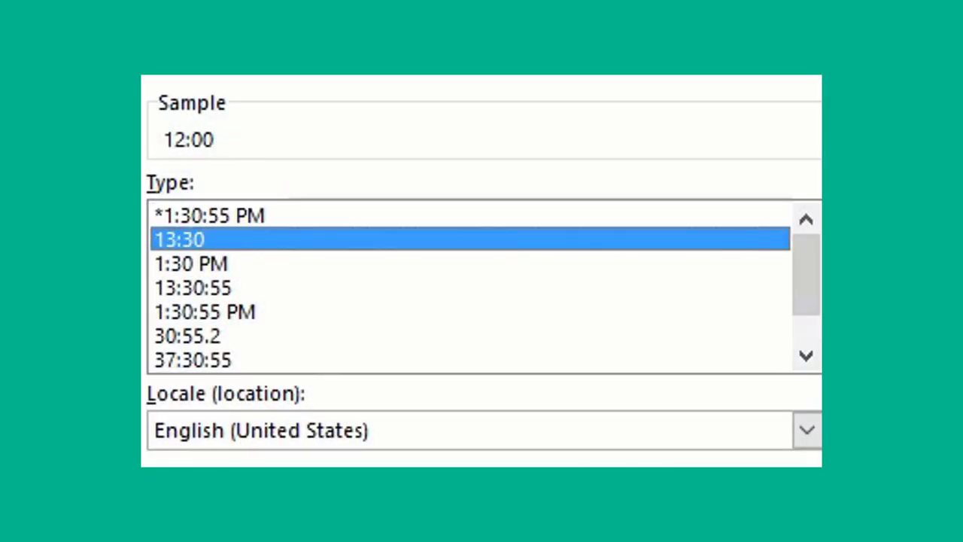
# - Preview how the sample time looks in the listed Time format types, such as 1:30 PM, 13:30:55 and 1:30:55 PM
pyautogui.click(470, 263)
pyautogui.click(470, 287)
pyautogui.click(470, 312)
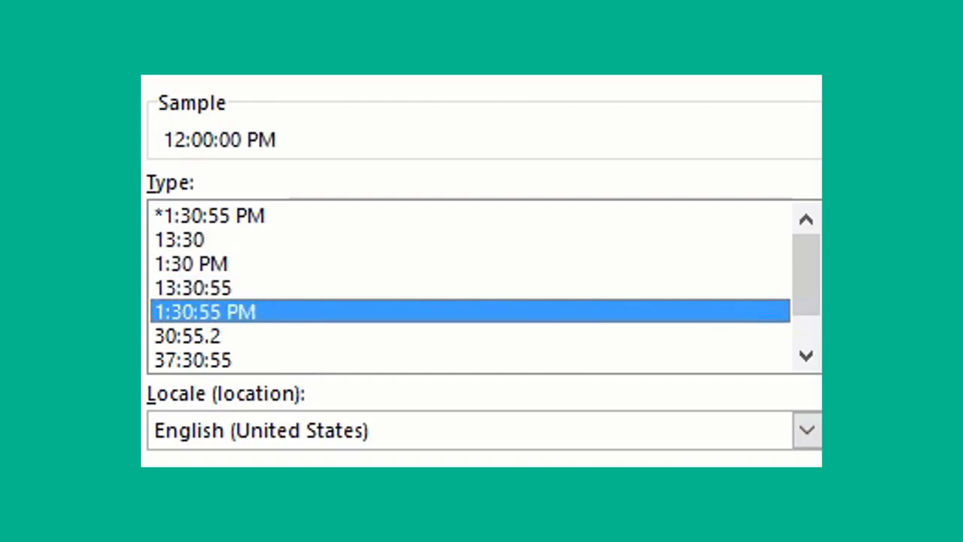
pyautogui.press('Down')
pyautogui.press('Down')
pyautogui.press('Down')
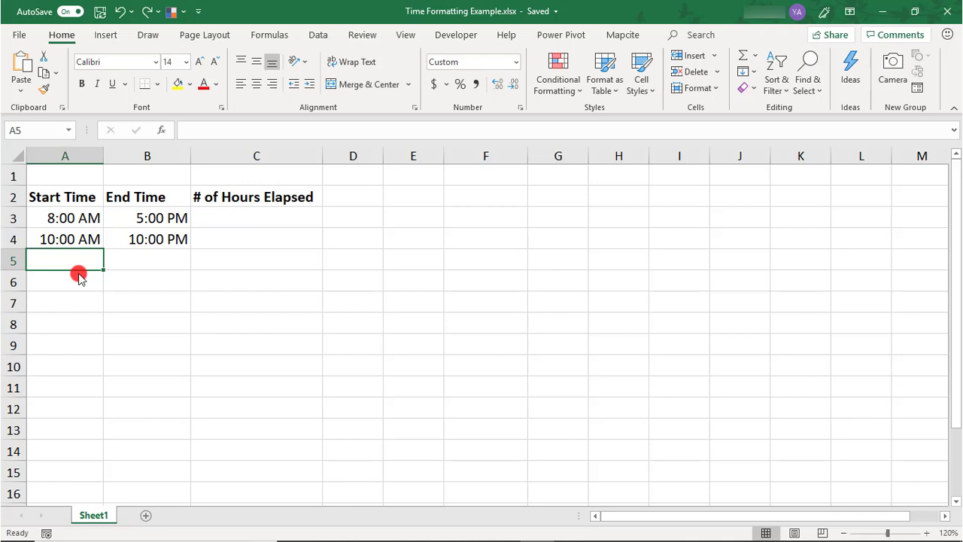
# - Enter a start time of 3 PM in A5 and an end time of 8 PM in B5
pyautogui.write('3')
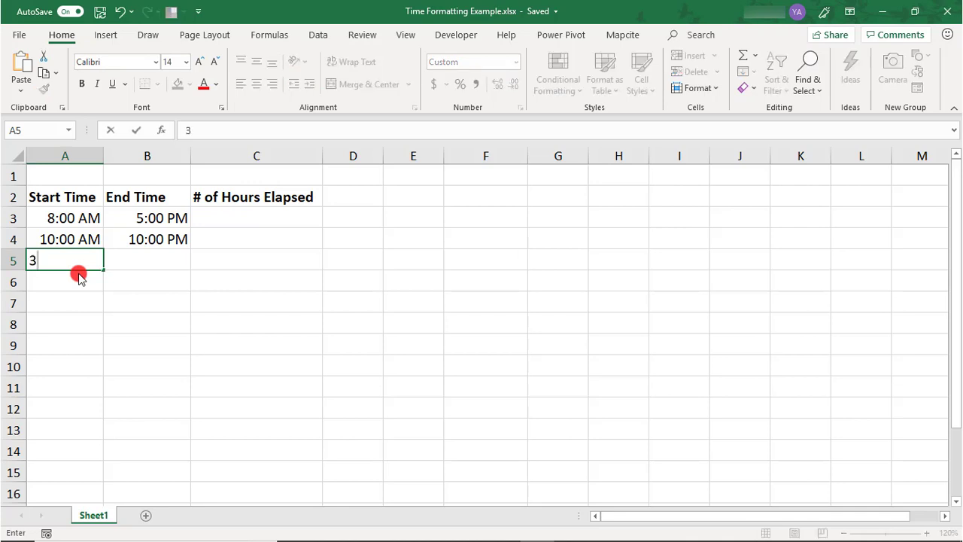
pyautogui.write(' PM')
pyautogui.press('Tab')
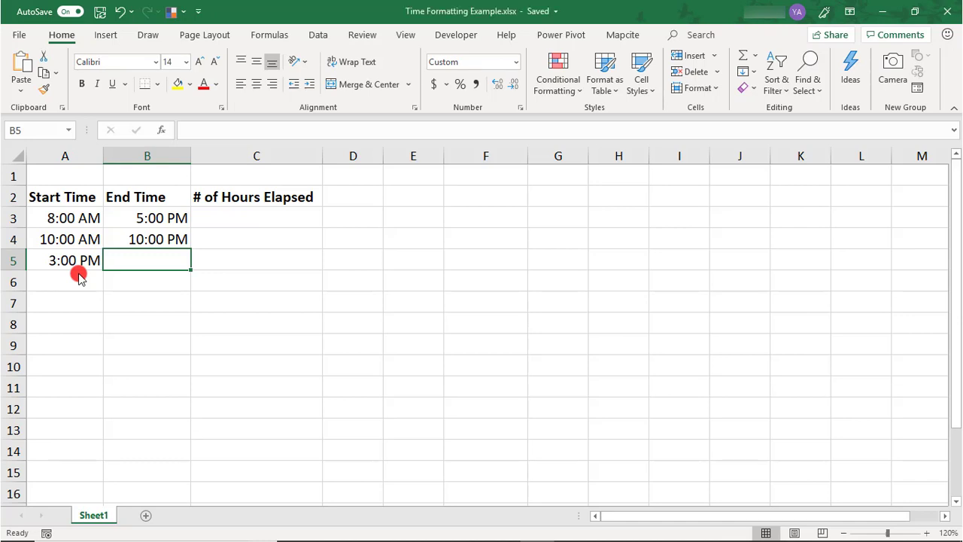
pyautogui.write('8 PM')
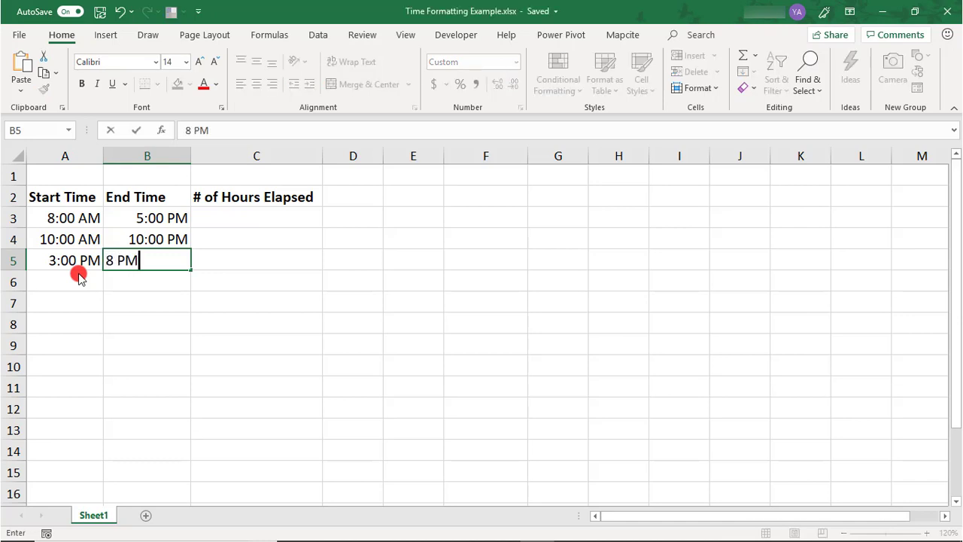
pyautogui.press('Return')
# - Apply the standard Time number format to the start and end times in A3:B5
pyautogui.moveTo(83, 219)
pyautogui.mouseDown()
pyautogui.moveTo(134, 221)
pyautogui.moveTo(144, 257)
pyautogui.mouseUp()
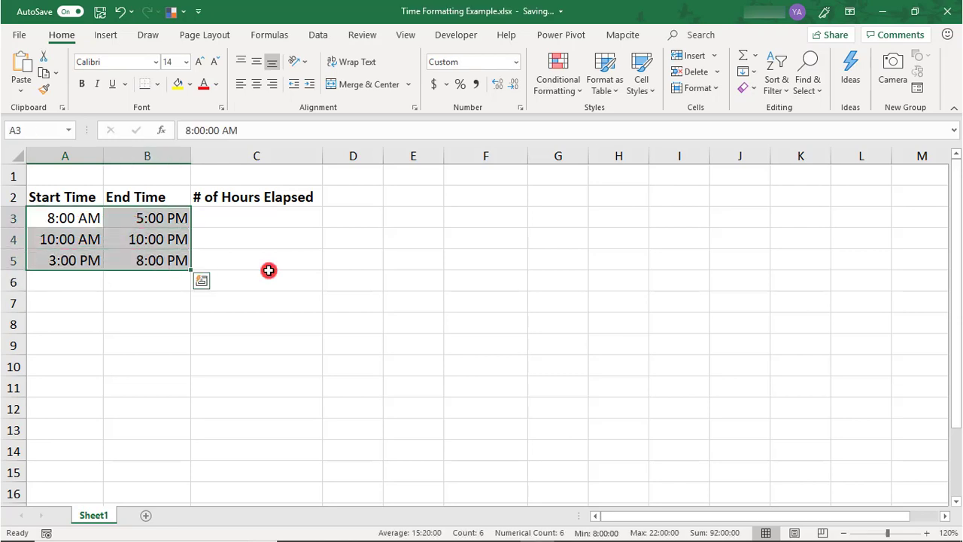
pyautogui.click(521, 62)
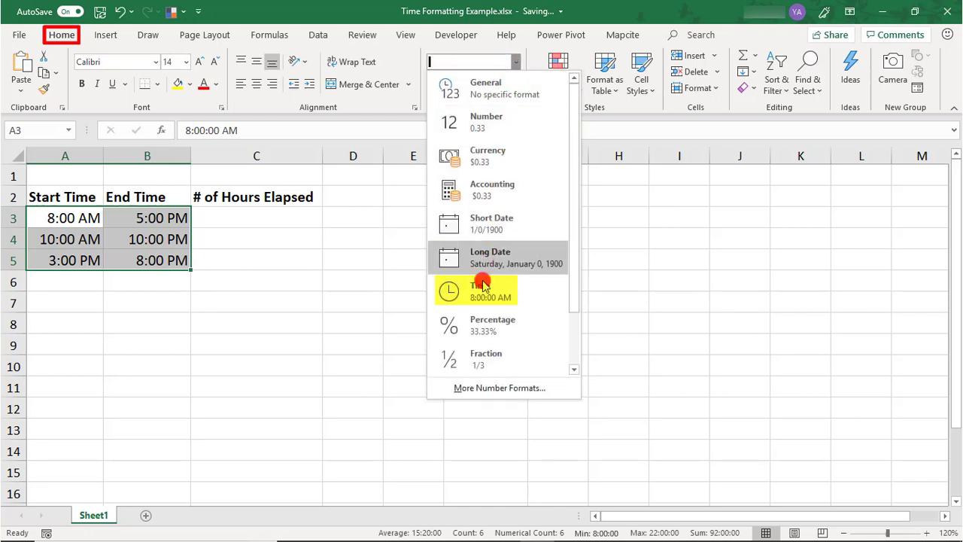
pyautogui.click(482, 295)
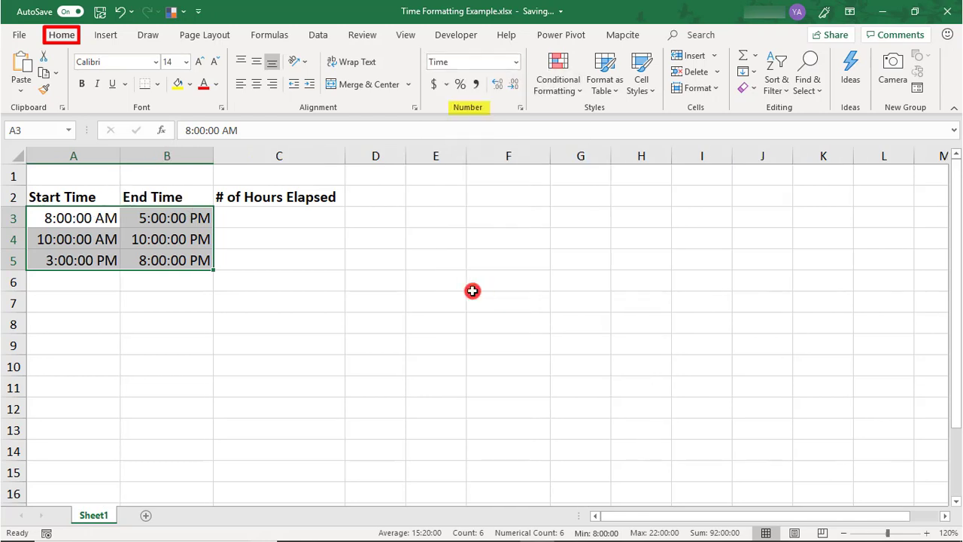
# - Format the start and end times in A3:B5 with the 24-hour 13:30 time type
pyautogui.click(58, 219)
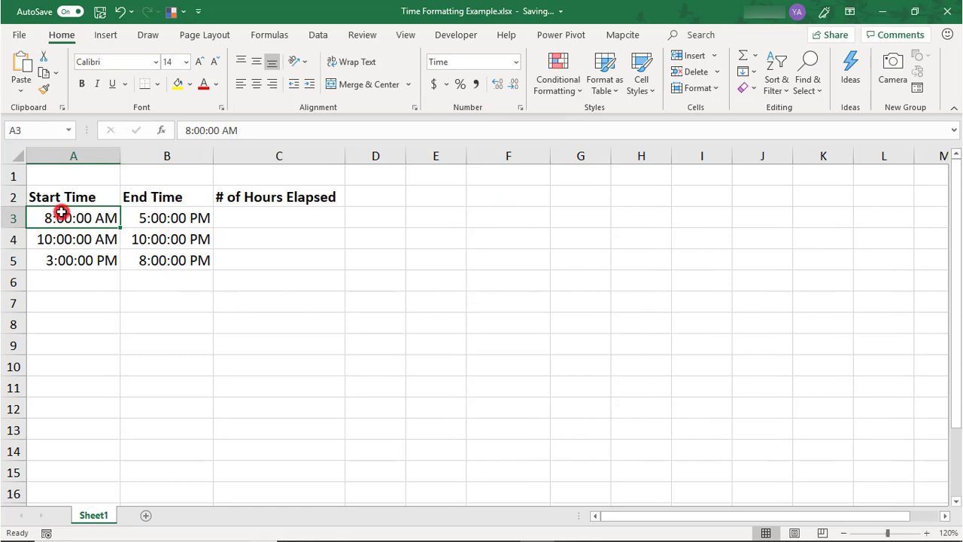
pyautogui.moveTo(60, 209); pyautogui.dragTo(154, 256)
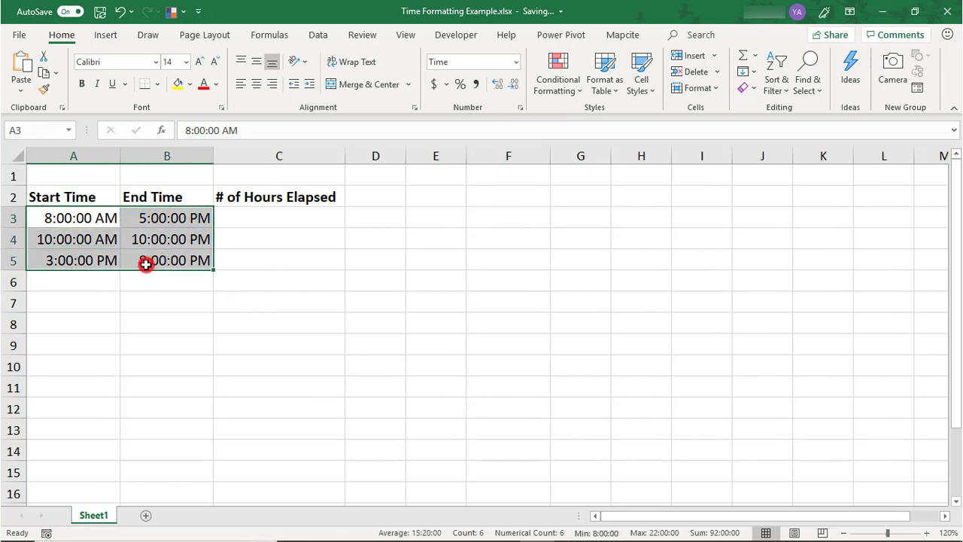
pyautogui.rightClick(145, 264)
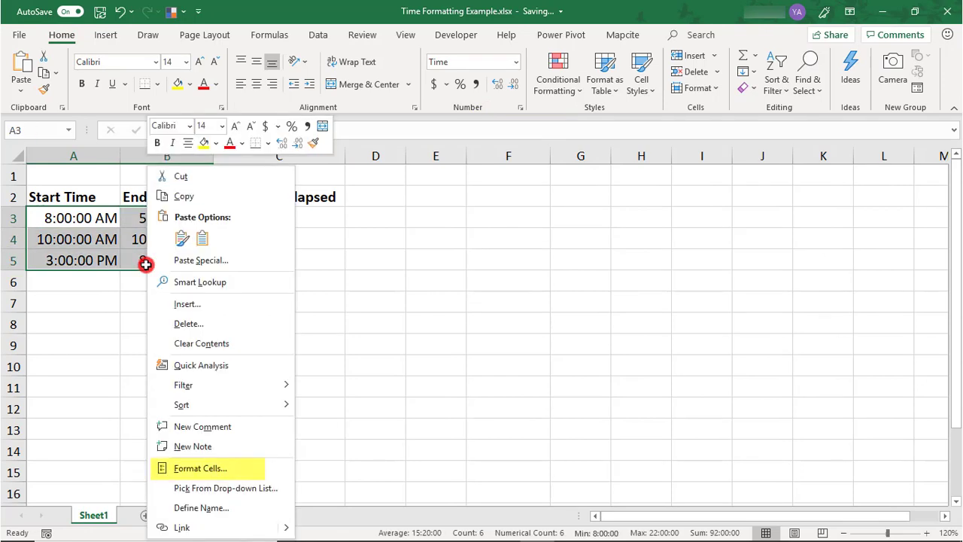
pyautogui.click(181, 469)
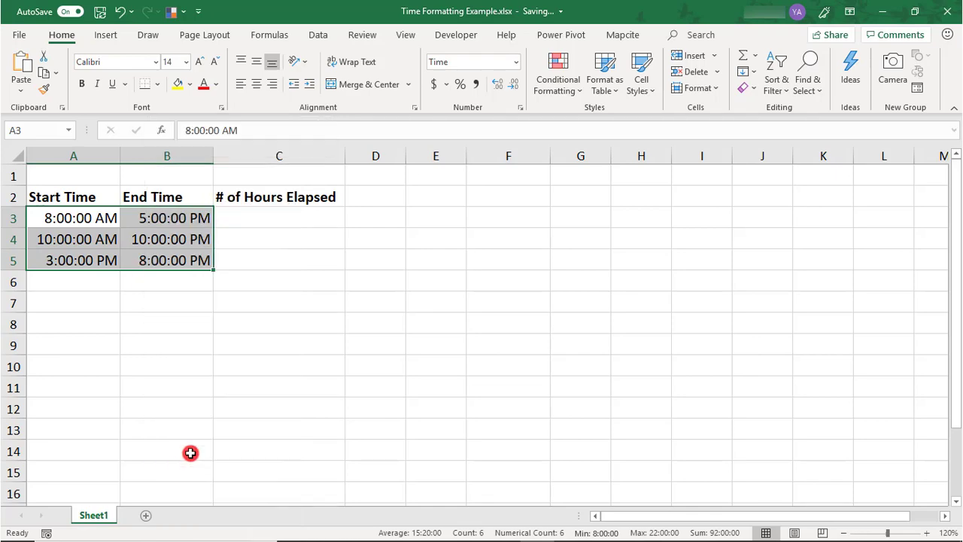
pyautogui.moveTo(187, 221); pyautogui.dragTo(540, 180)
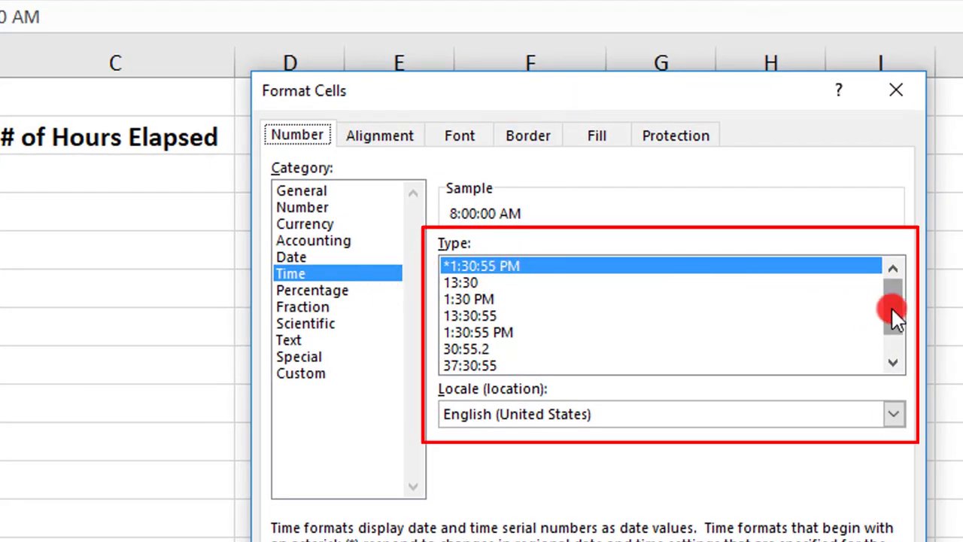
pyautogui.scroll(-1, 893, 319)
pyautogui.moveTo(903, 346); pyautogui.dragTo(899, 295)
pyautogui.click(541, 283)
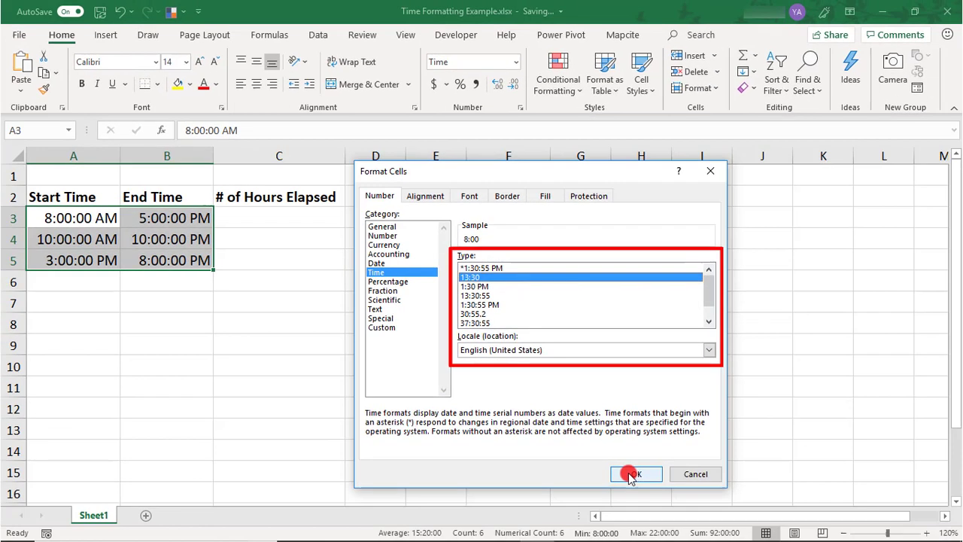
pyautogui.click(626, 474)
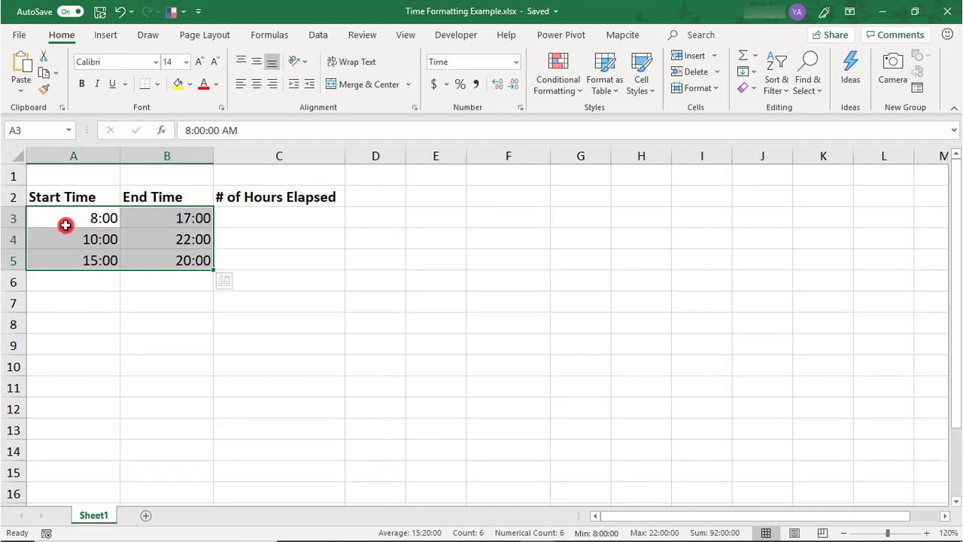
# - Clear the formats from A3:B5 to reveal the underlying serial values, and undo the clearing
pyautogui.click(749, 88)
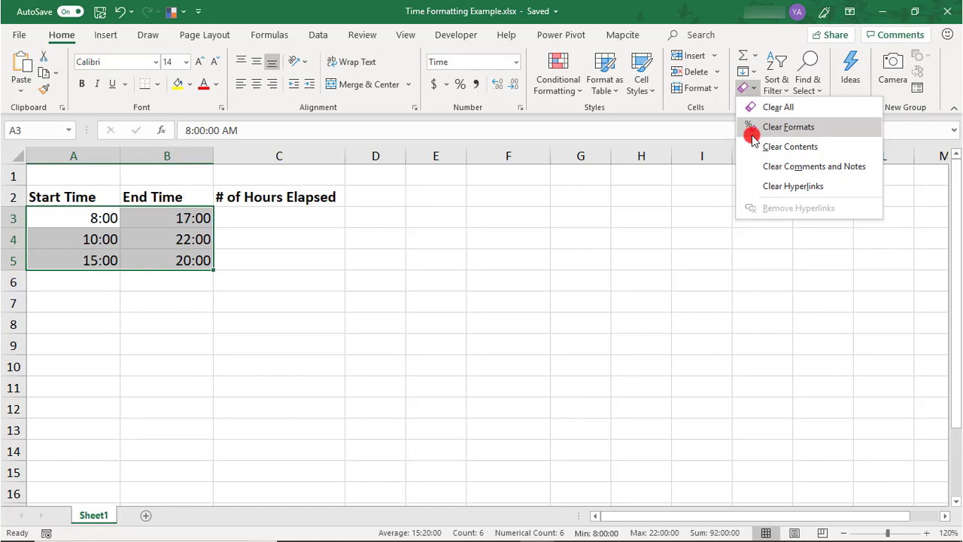
pyautogui.click(782, 128)
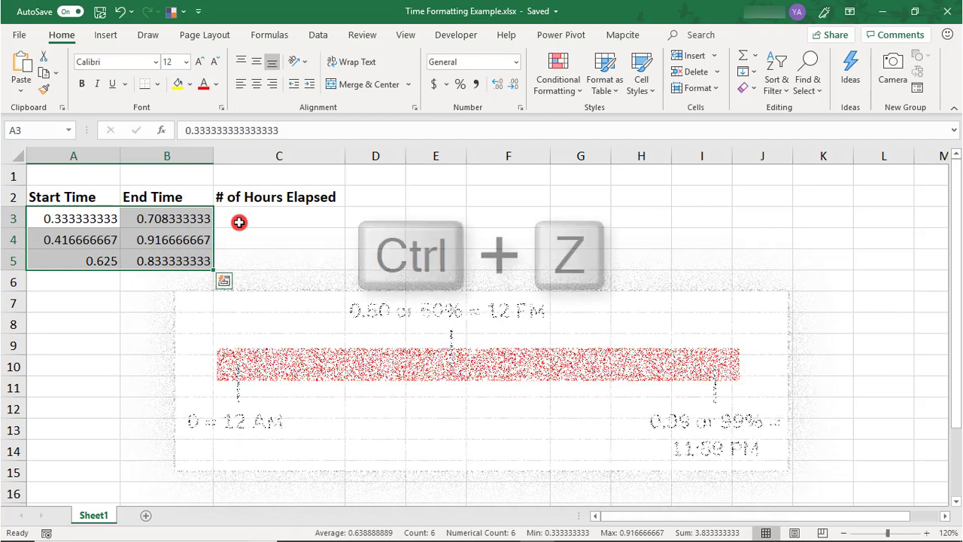
pyautogui.hotkey('ctrl', 'z')
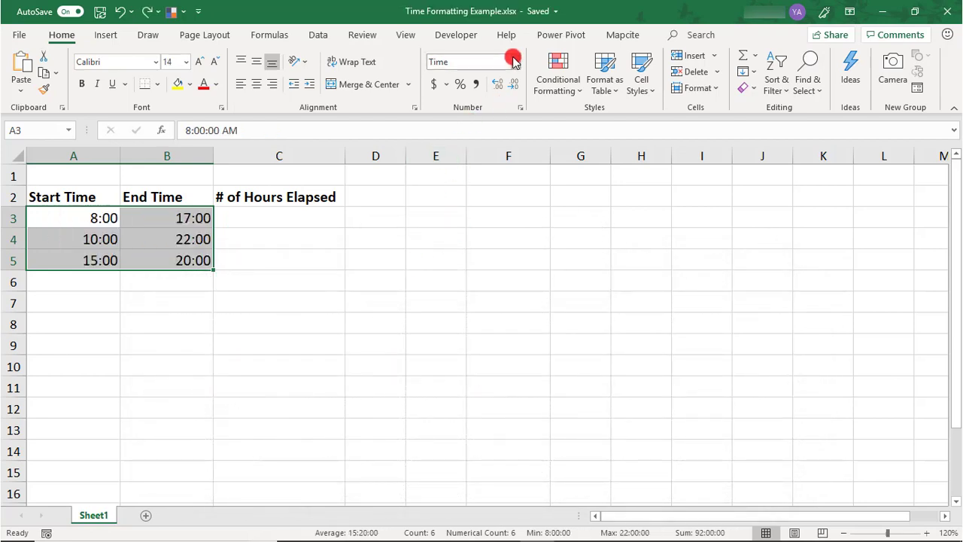
# - Set the number format of the start and end times in A3:B5 back to standard Time
pyautogui.click(514, 61)
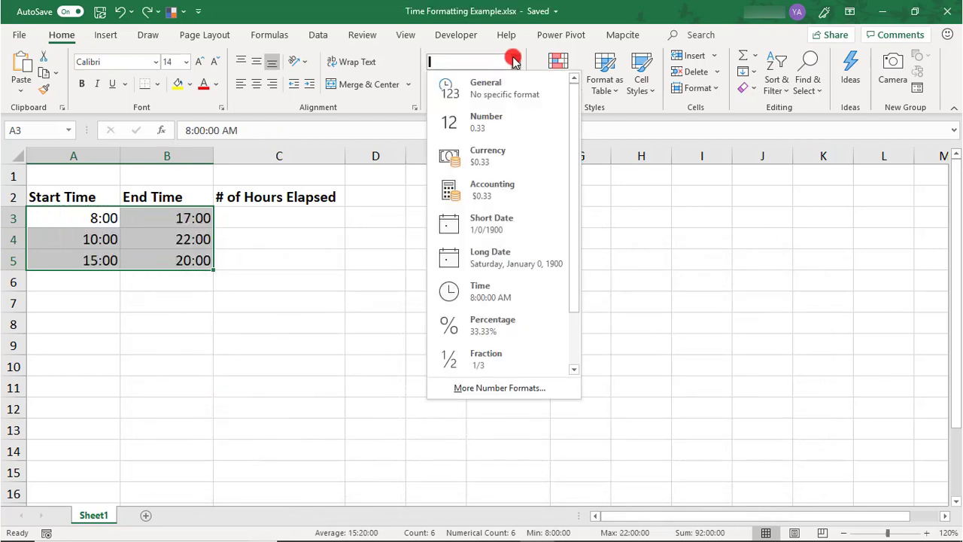
pyautogui.click(478, 299)
# - Enter the formula =B3-A3 in C3 to calculate the hours elapsed between start and end time
pyautogui.click(319, 215)
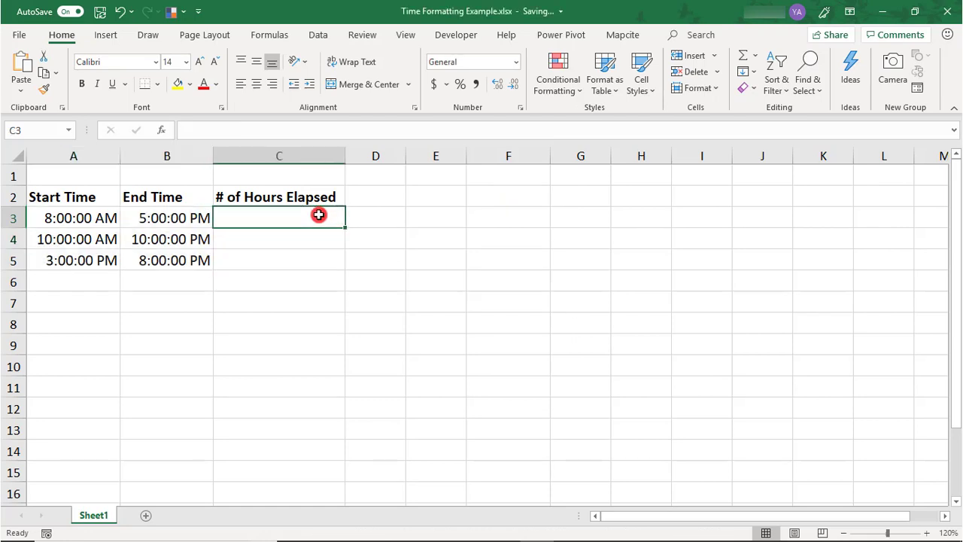
pyautogui.write('=')
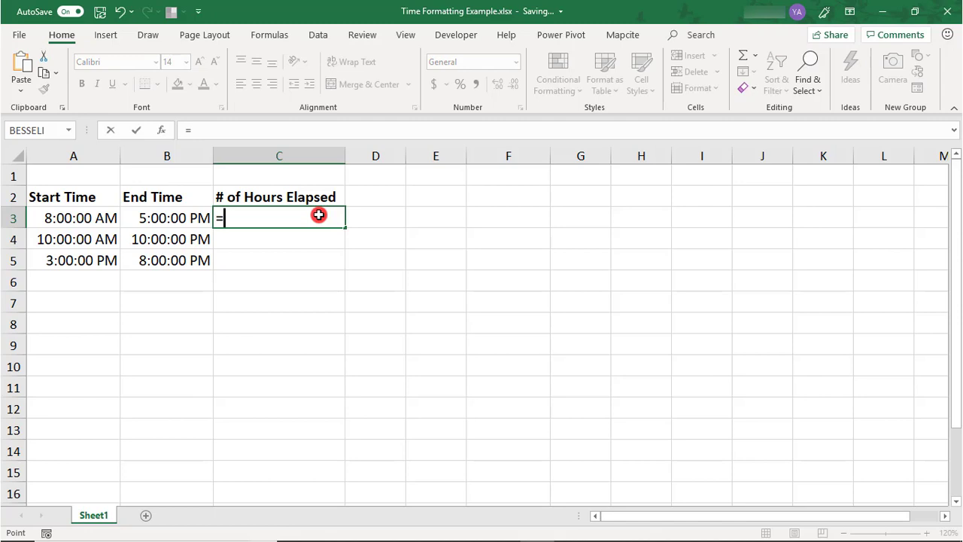
pyautogui.press('Left')
pyautogui.write('-')
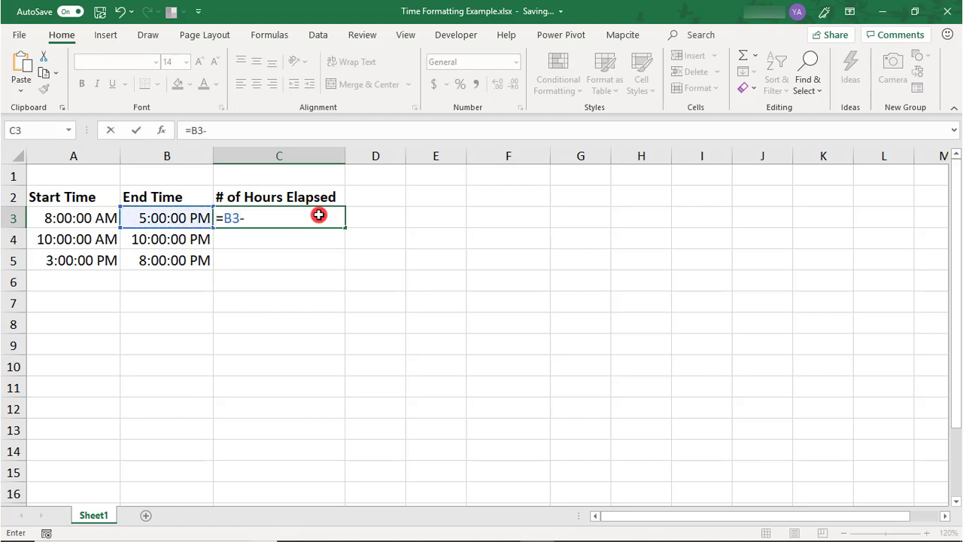
pyautogui.press('Left')
pyautogui.press('Left')
pyautogui.press('Return')
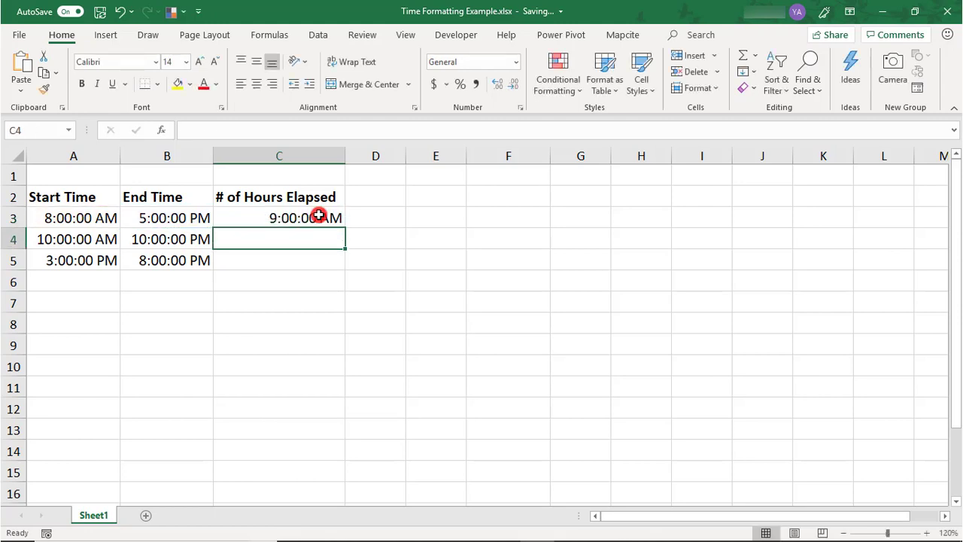
# - Copy the elapsed-hours formula from C3 down through C5
pyautogui.press('Up')
pyautogui.hotkey('ctrl', 'c')
pyautogui.hotkey('shift', 'Down')
pyautogui.hotkey('shift', 'Down')
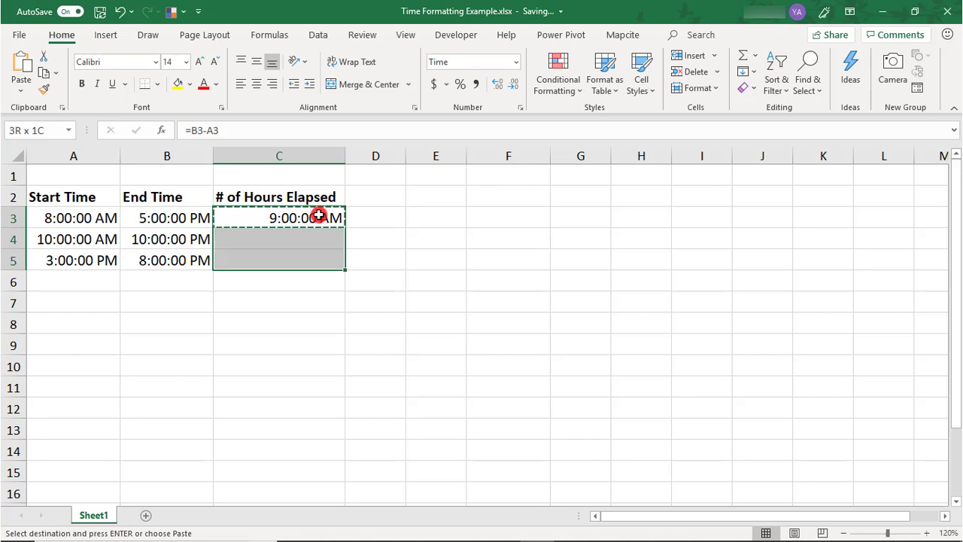
pyautogui.hotkey('shift', 'Return')
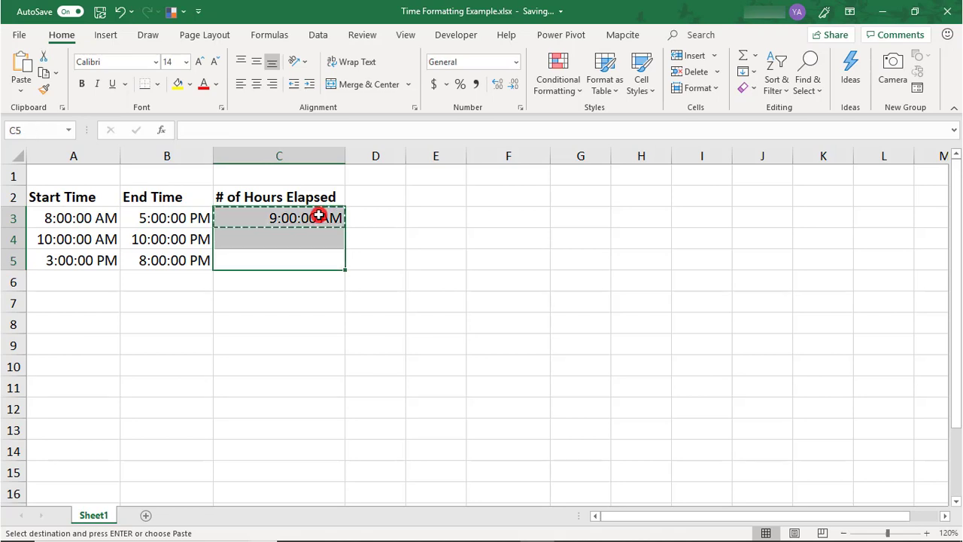
pyautogui.press('Return')
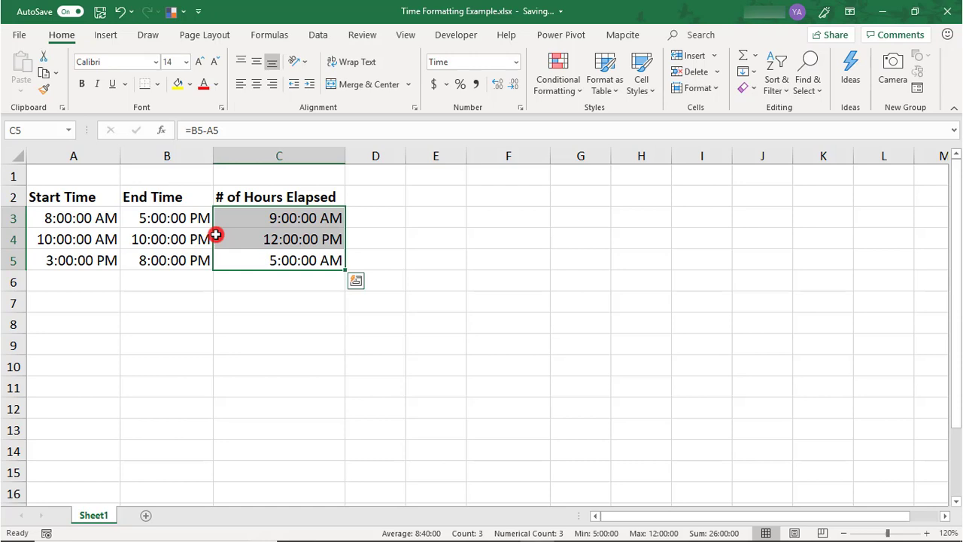
# - Format the elapsed hours in C3:C5 with the 37:30:55 time type
pyautogui.rightClick(253, 237)
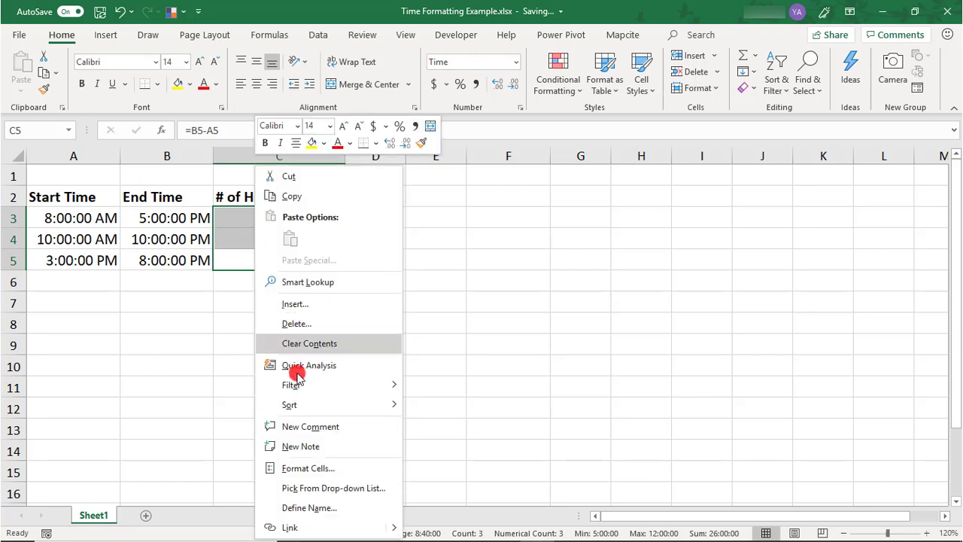
pyautogui.click(316, 468)
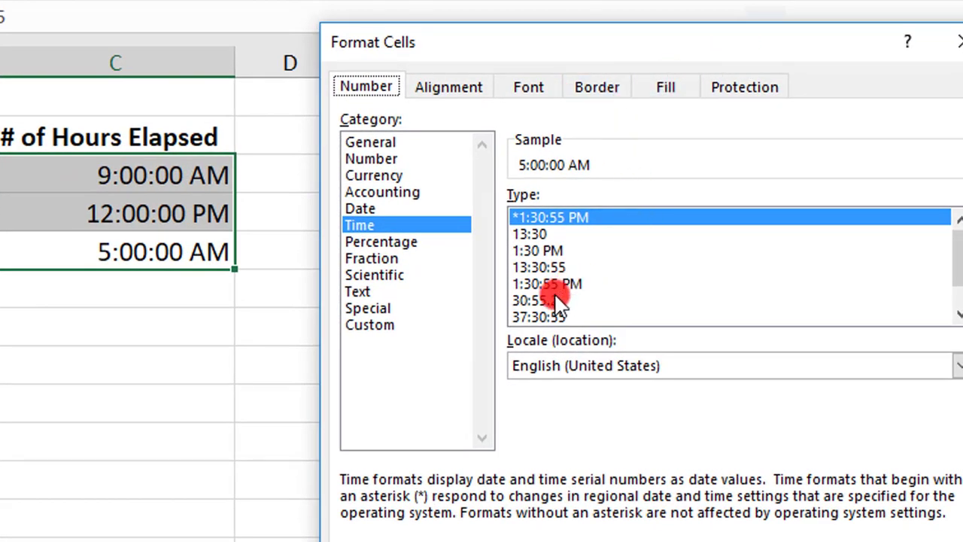
pyautogui.click(567, 317)
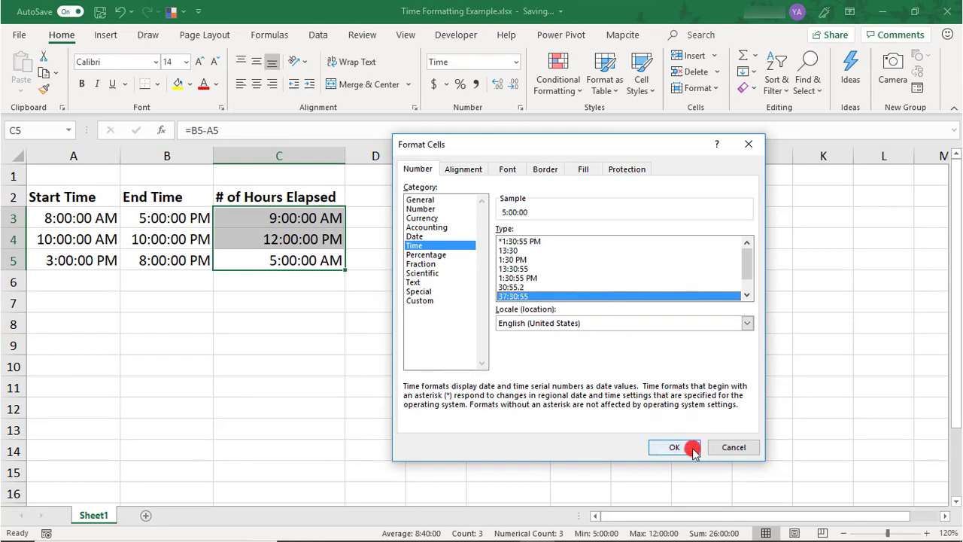
pyautogui.click(692, 449)
# - Add the label "Total Hours:" in B6 and sum the elapsed hours above in C6 with AutoSum
pyautogui.click(188, 279)
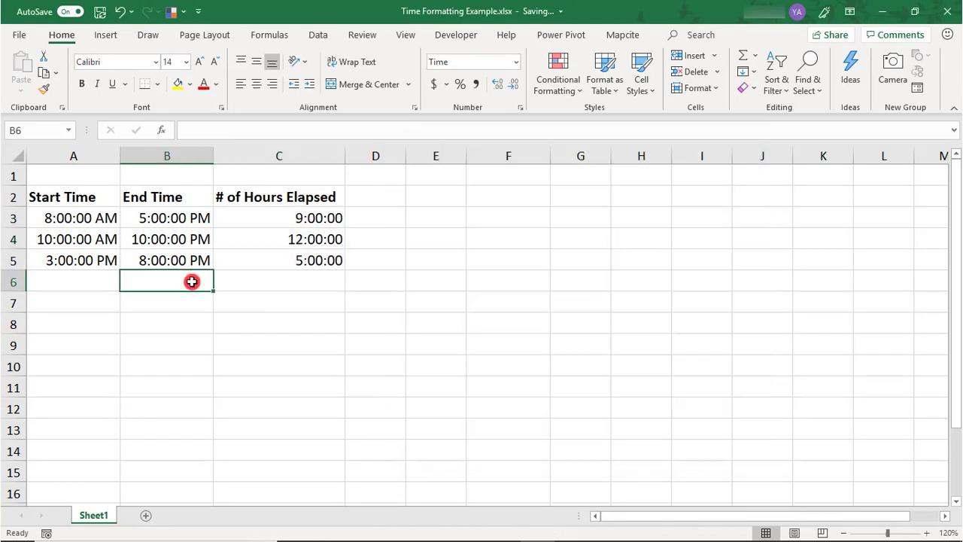
pyautogui.write('Total Hours:')
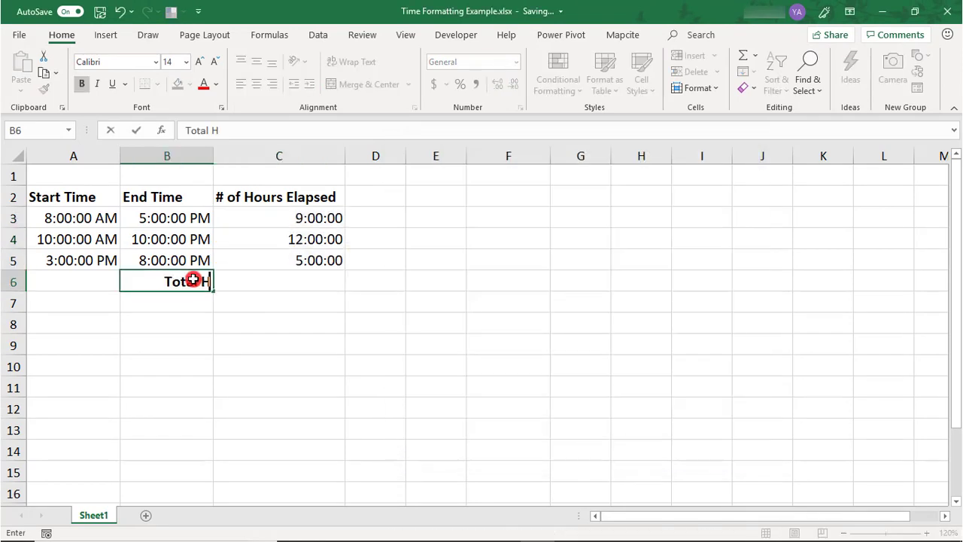
pyautogui.press('Tab')
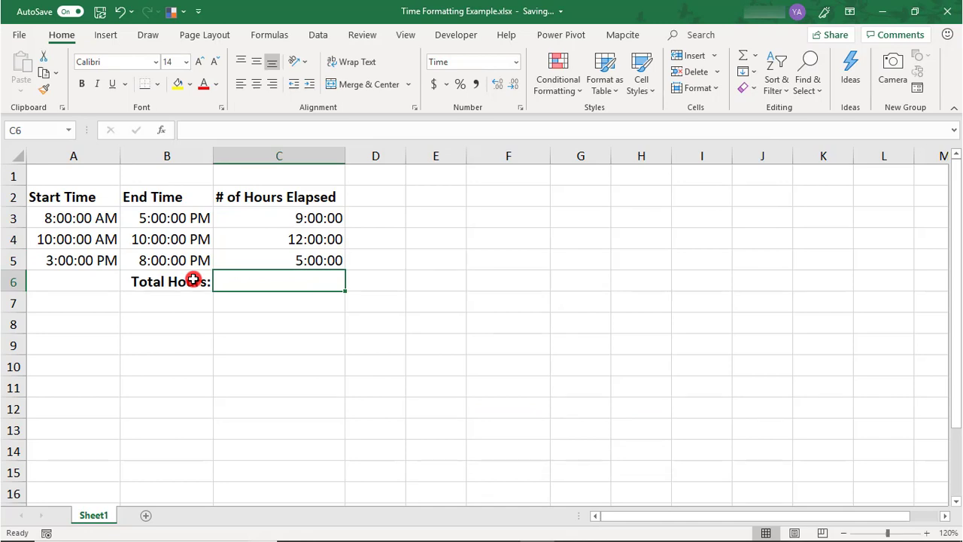
pyautogui.hotkey('alt', '=')
pyautogui.press('Return')
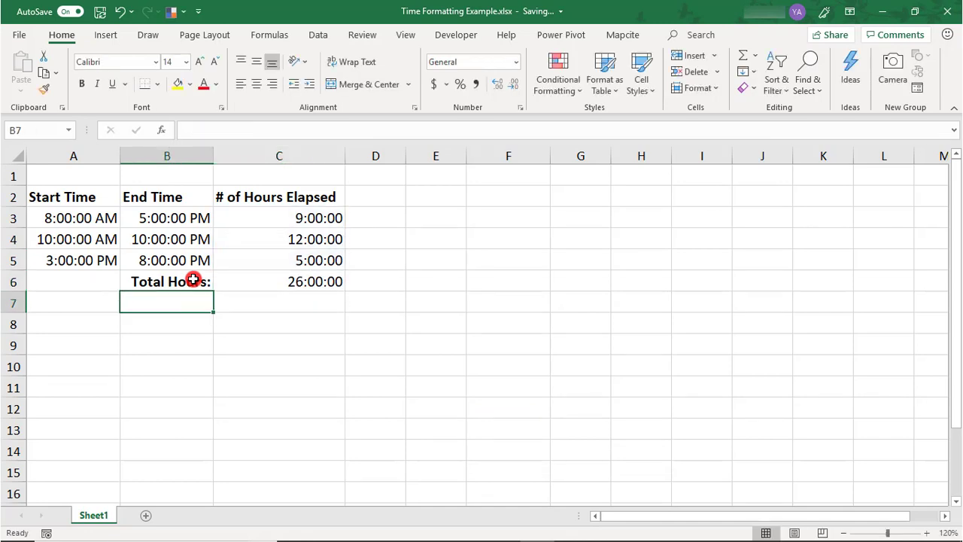
# - Apply the custom number format [h] to the elapsed hours and total in C3:C6
pyautogui.click(193, 279)
pyautogui.moveTo(263, 223); pyautogui.dragTo(275, 282)
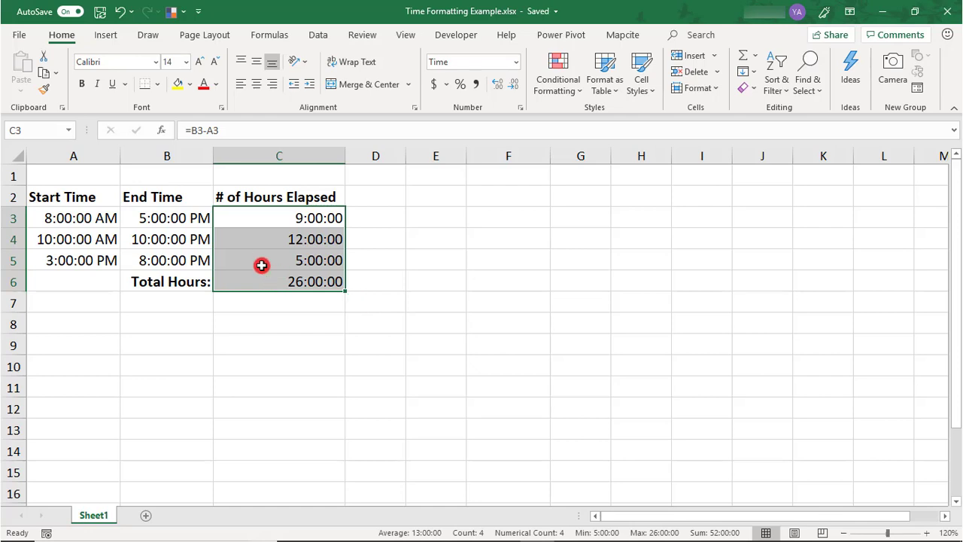
pyautogui.rightClick(261, 264)
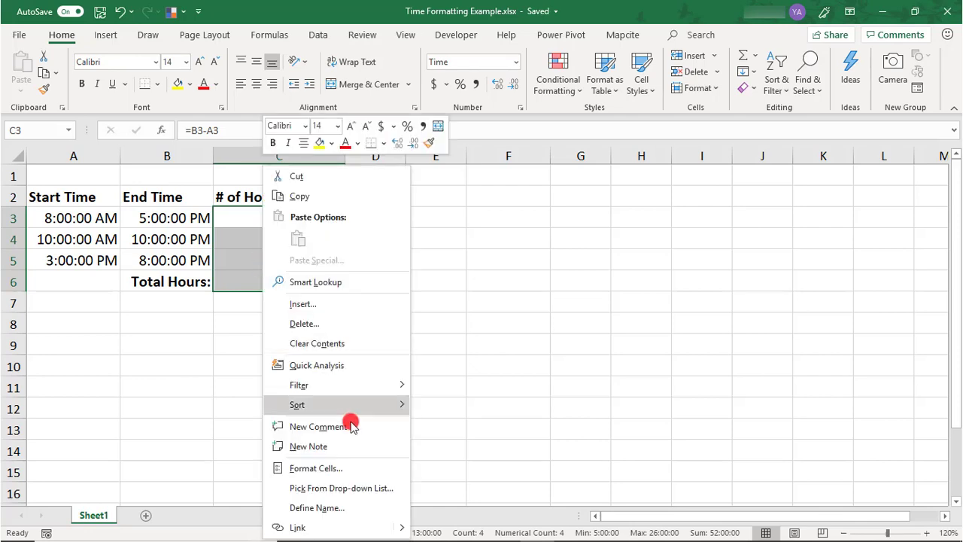
pyautogui.click(342, 475)
pyautogui.moveTo(333, 222); pyautogui.dragTo(588, 167)
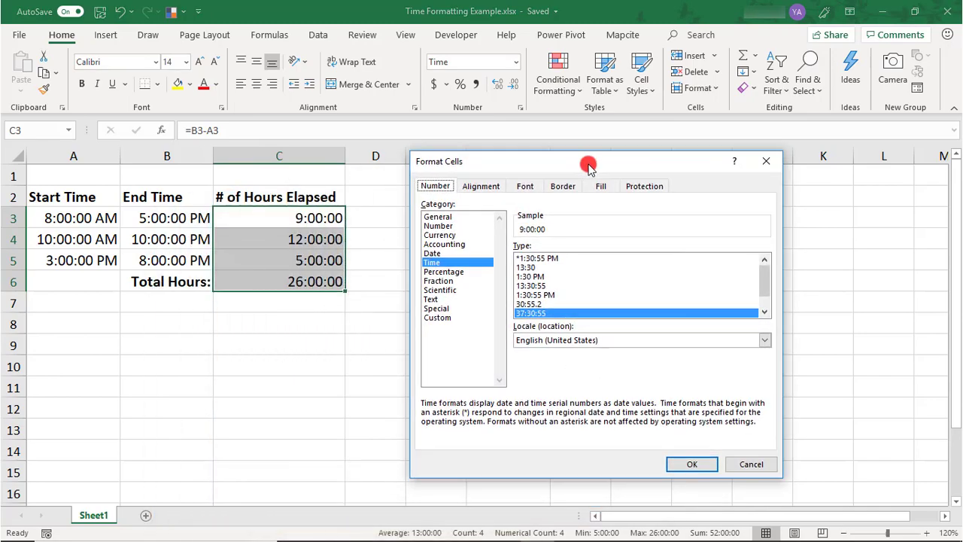
pyautogui.click(437, 316)
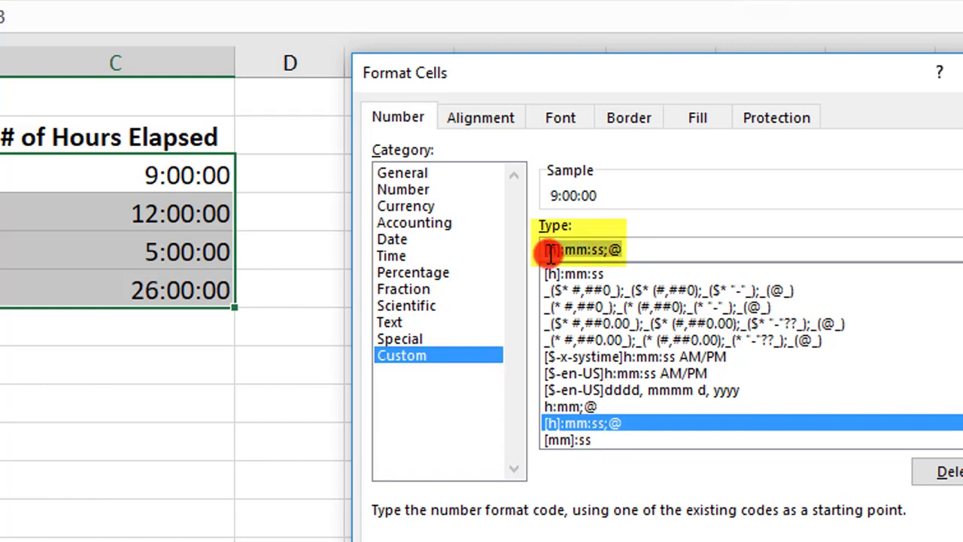
pyautogui.moveTo(551, 249); pyautogui.dragTo(638, 259)
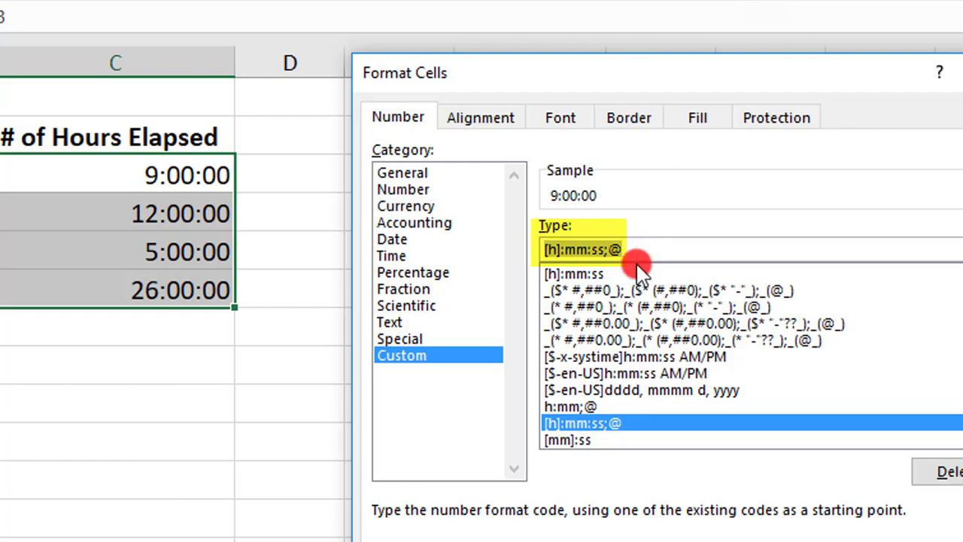
pyautogui.press('Delete')
pyautogui.write('h')
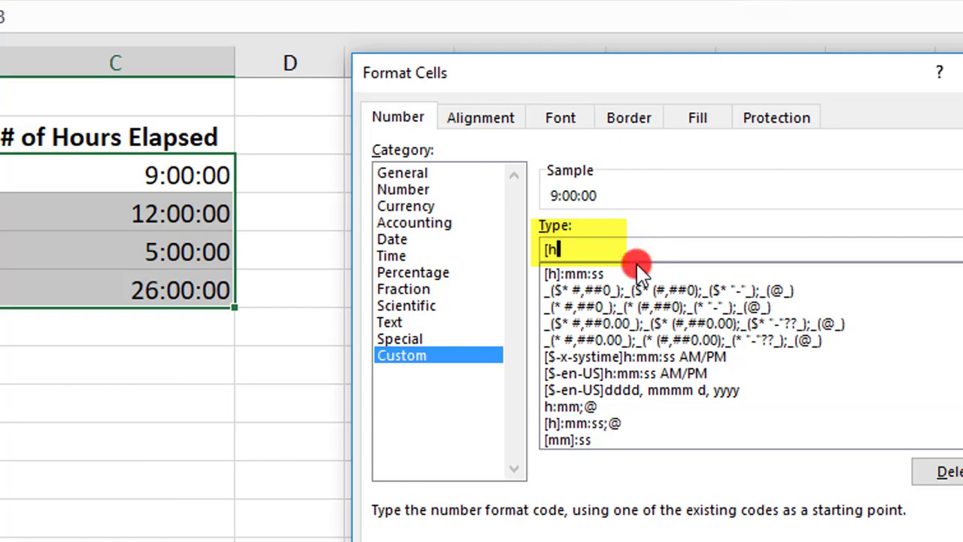
pyautogui.write(']')
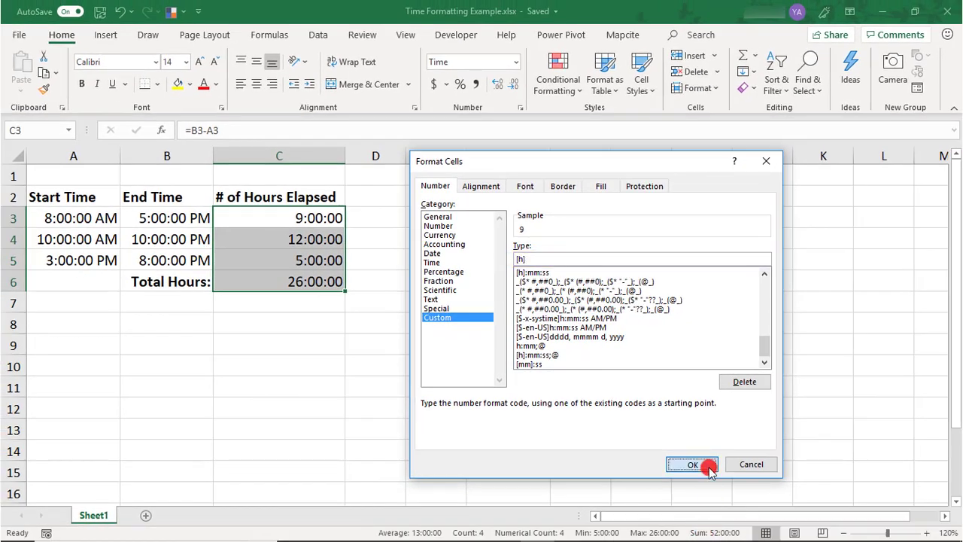
pyautogui.click(692, 464)
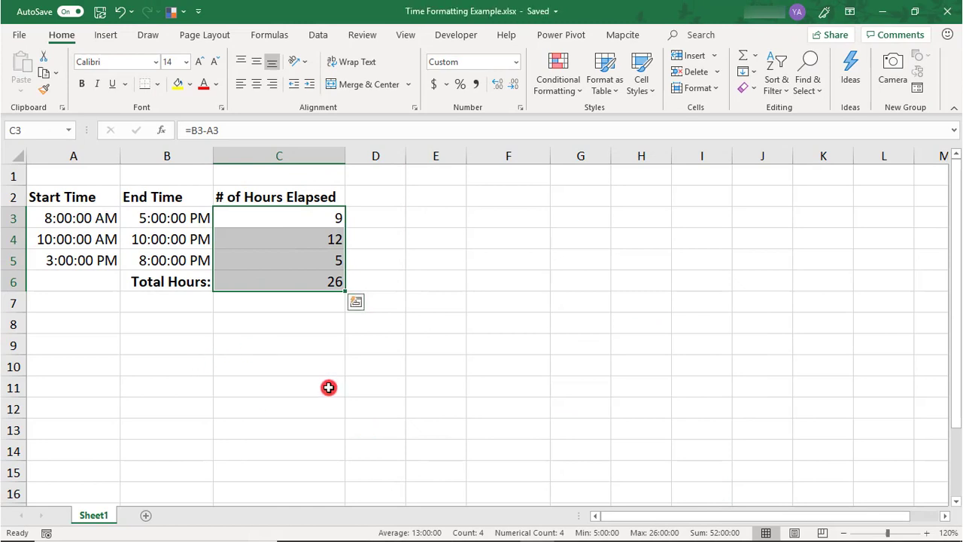
# - Change the custom number format of C3:C6 to h, without the square brackets
pyautogui.rightClick(278, 234)
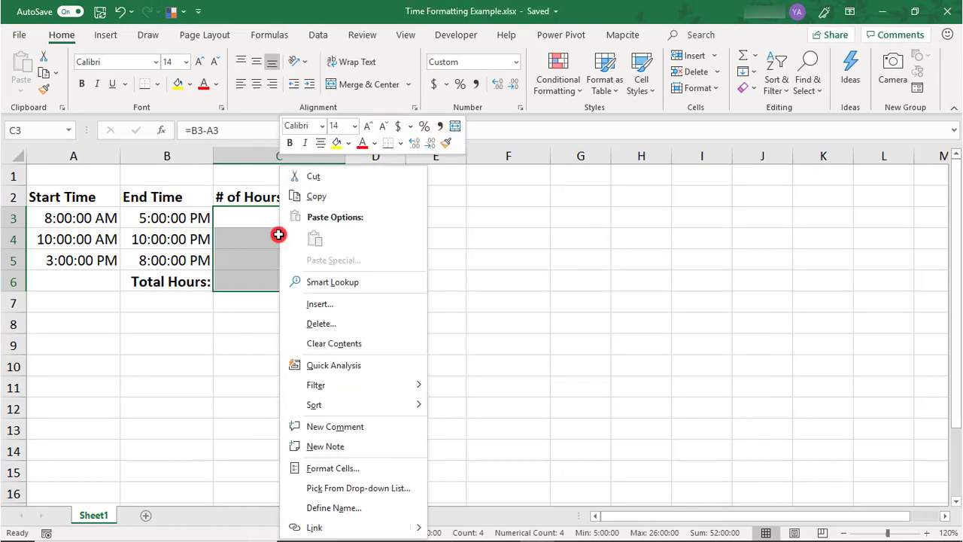
pyautogui.click(393, 467)
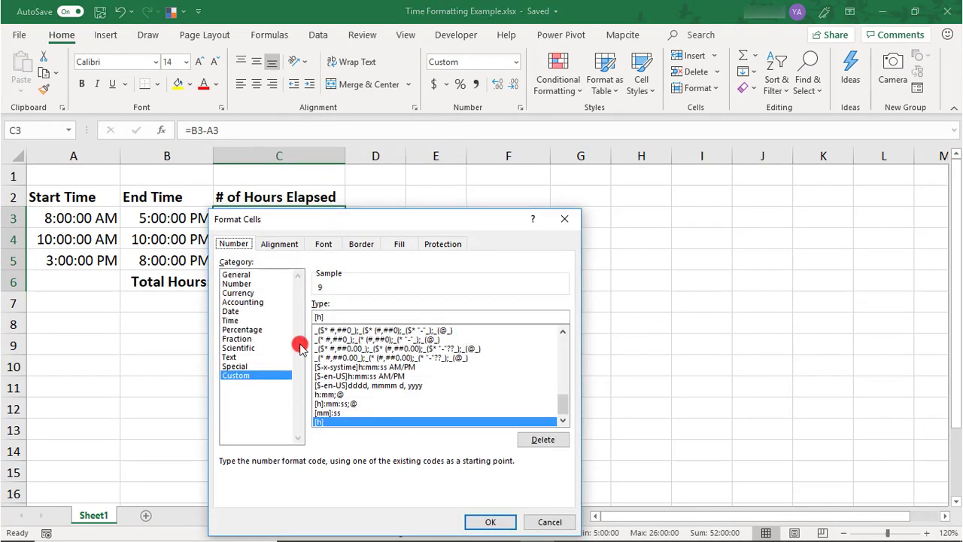
pyautogui.moveTo(326, 225); pyautogui.dragTo(495, 154)
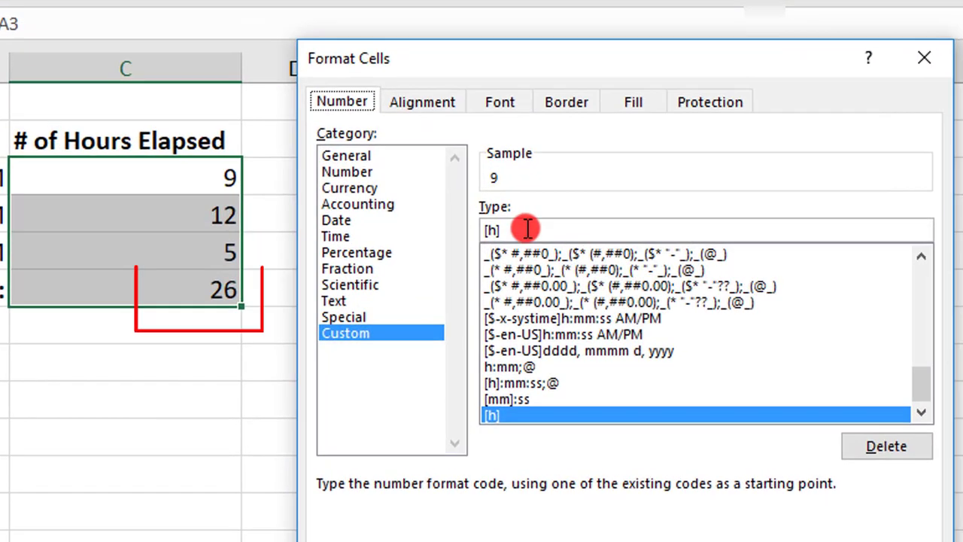
pyautogui.click(527, 228)
pyautogui.write('h')
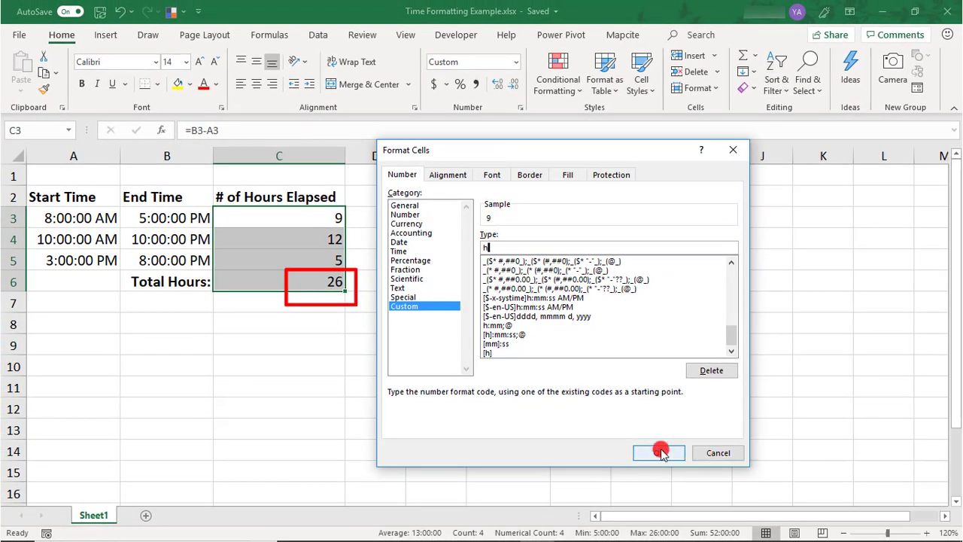
pyautogui.click(795, 541)
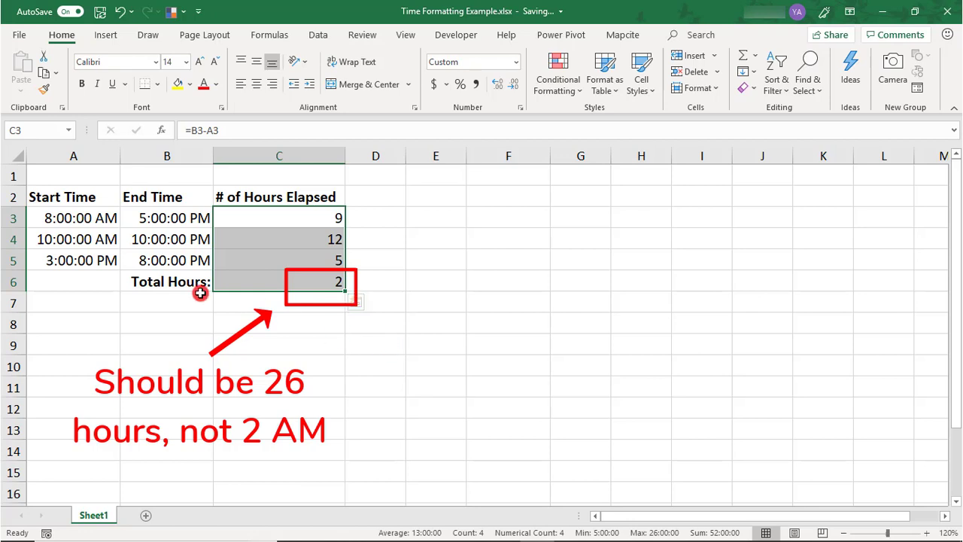
# - Set C3:C6 back to the existing custom format [h]
pyautogui.rightClick(272, 289)
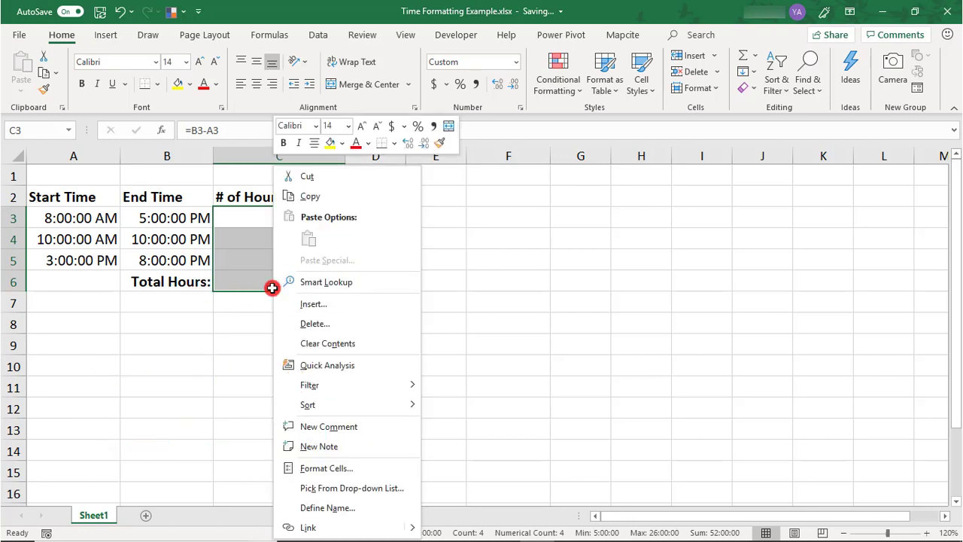
pyautogui.click(315, 467)
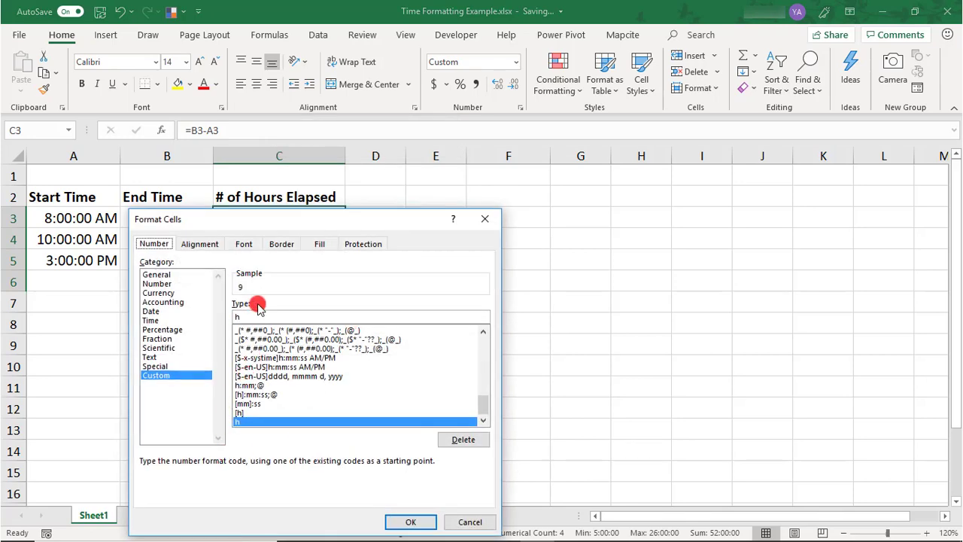
pyautogui.click(241, 419)
pyautogui.moveTo(377, 226); pyautogui.dragTo(634, 134)
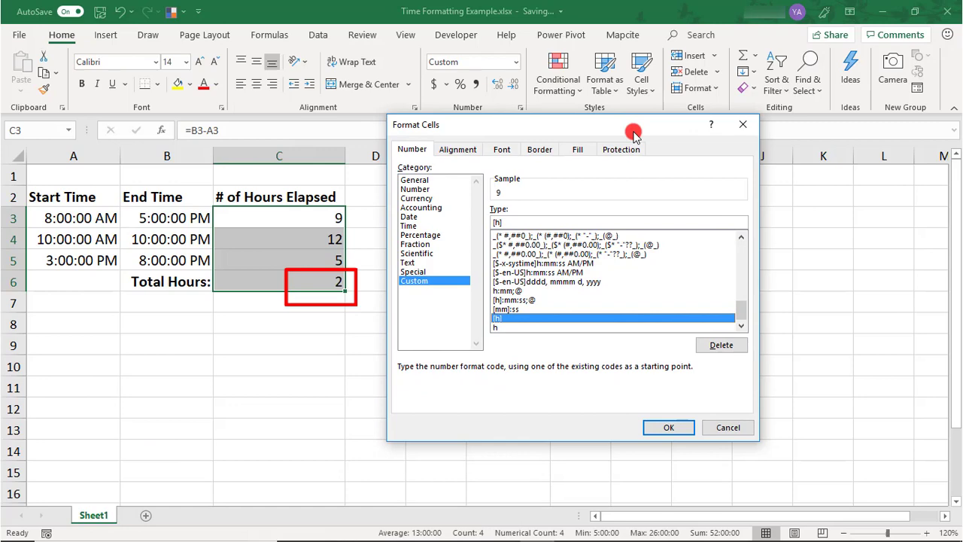
pyautogui.click(656, 430)
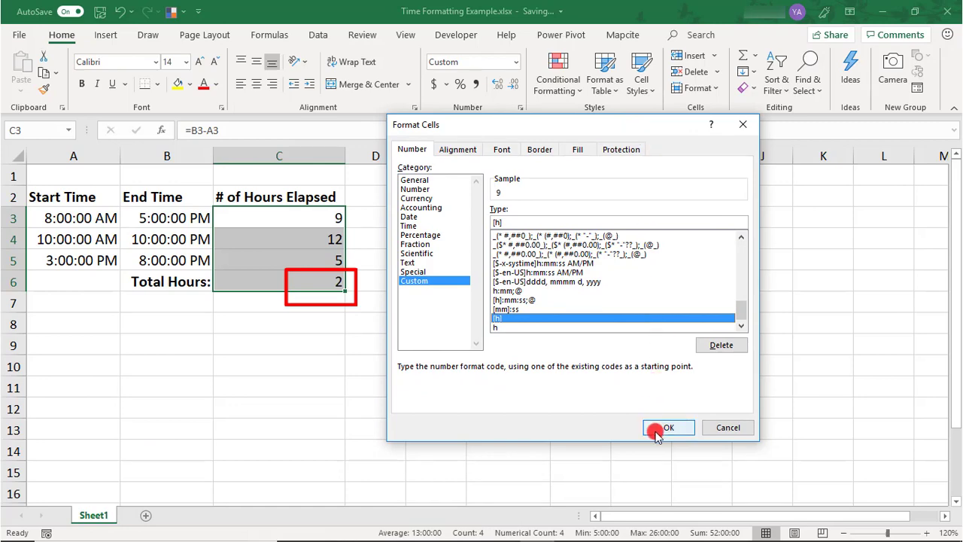
# - Open the number format of C3:C6 again and extend its custom code to [h]:mm:ss
pyautogui.rightClick(267, 266)
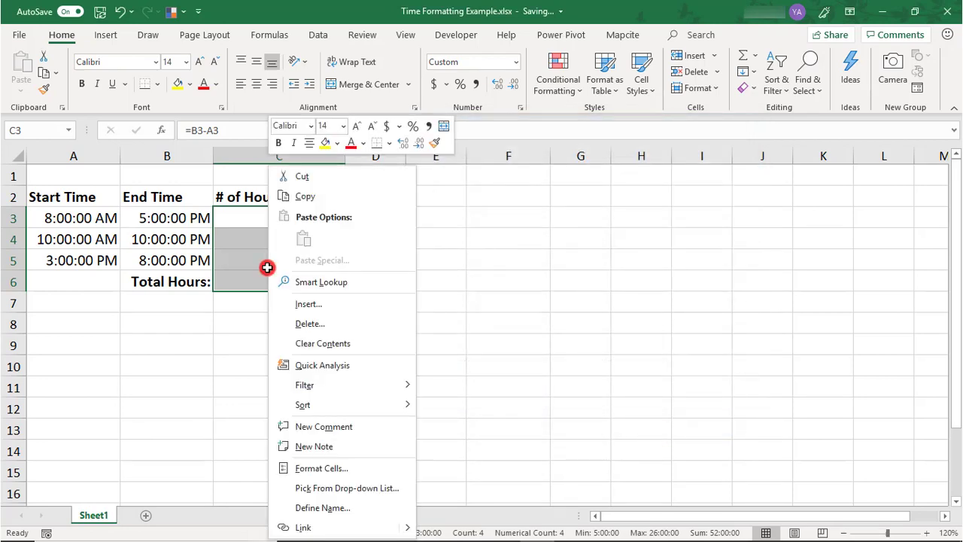
pyautogui.click(312, 467)
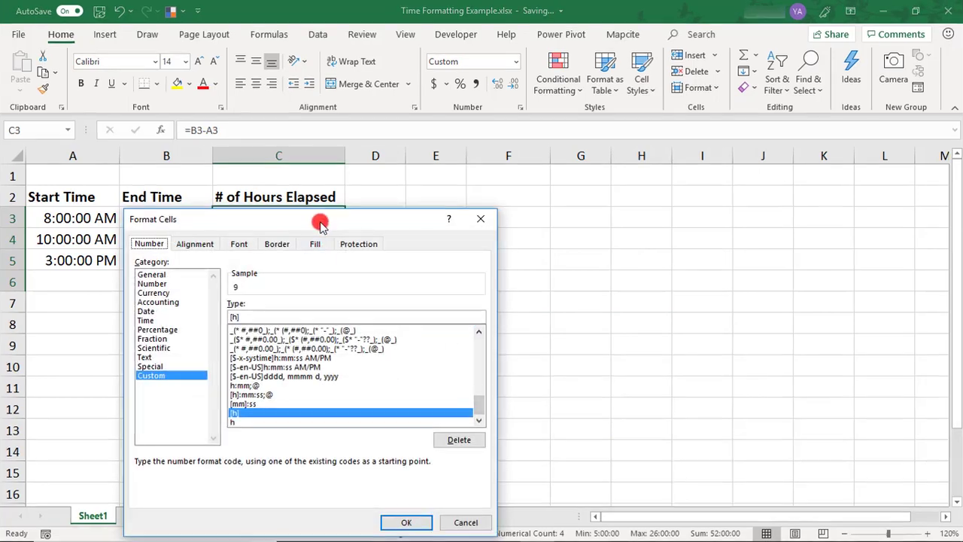
pyautogui.moveTo(318, 221); pyautogui.dragTo(639, 140)
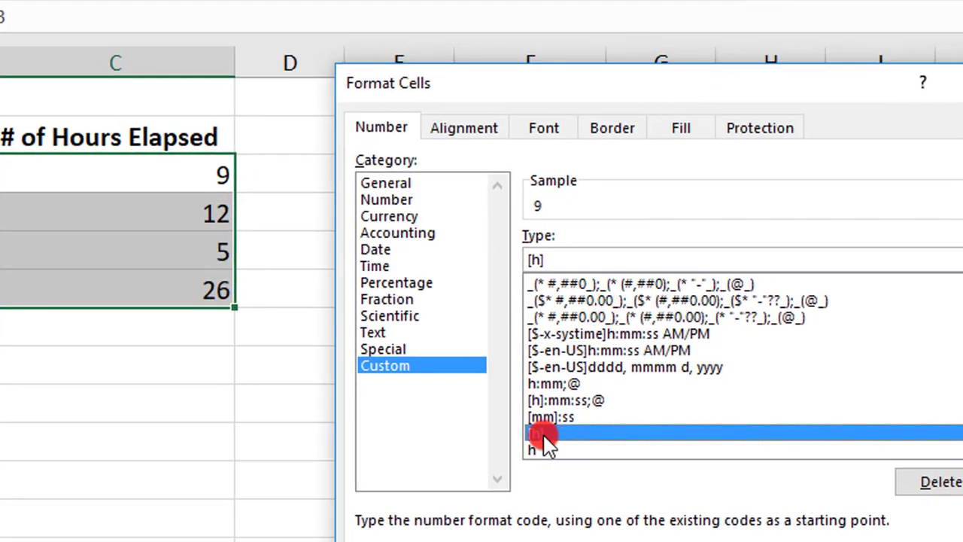
pyautogui.click(581, 259)
pyautogui.write(':mm')
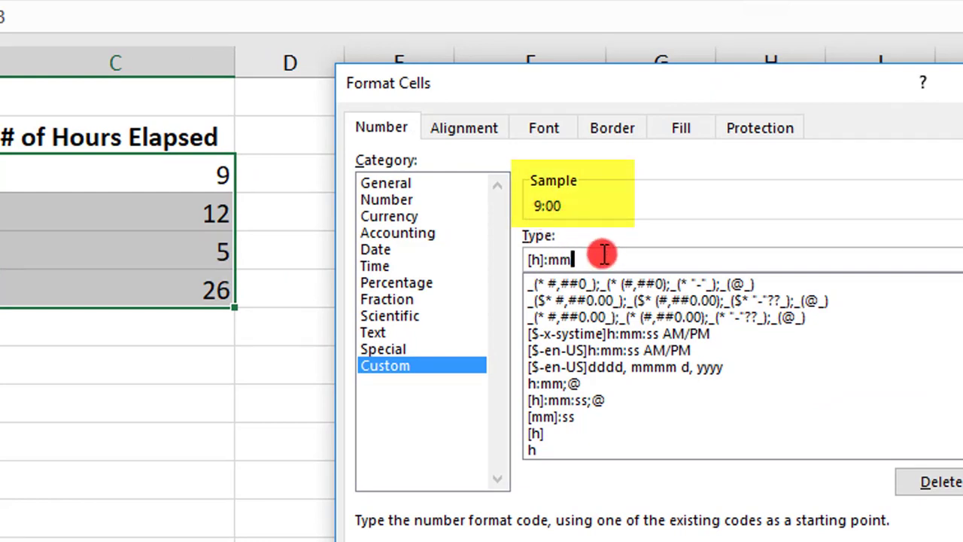
pyautogui.write(':')
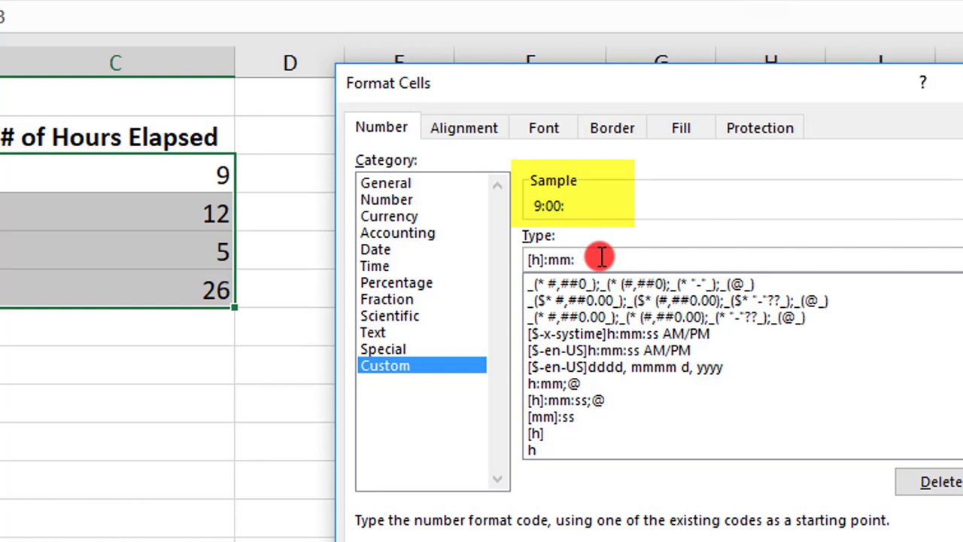
pyautogui.write('ss')
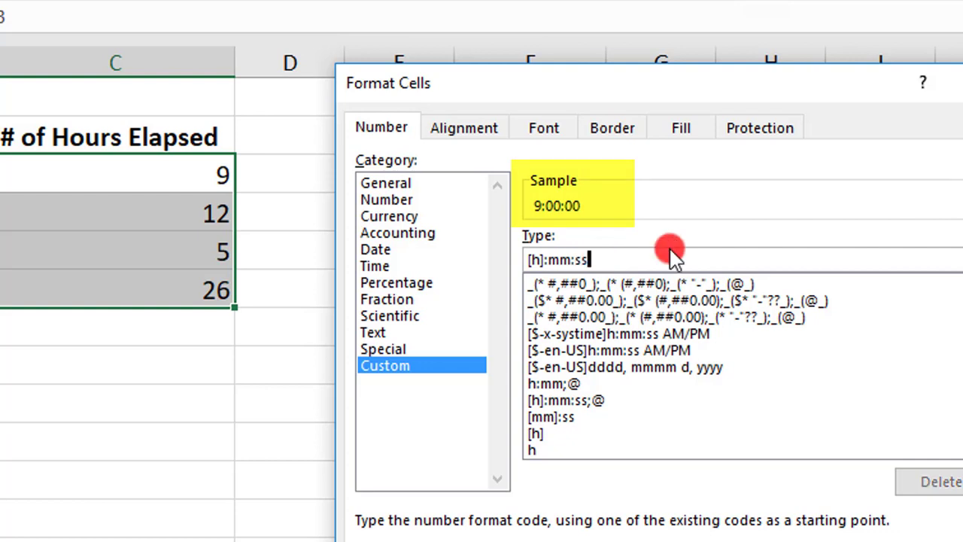
# - Reduce the custom format code to [mm] and apply it to C3:C6 to show the durations in minutes
pyautogui.click(547, 255)
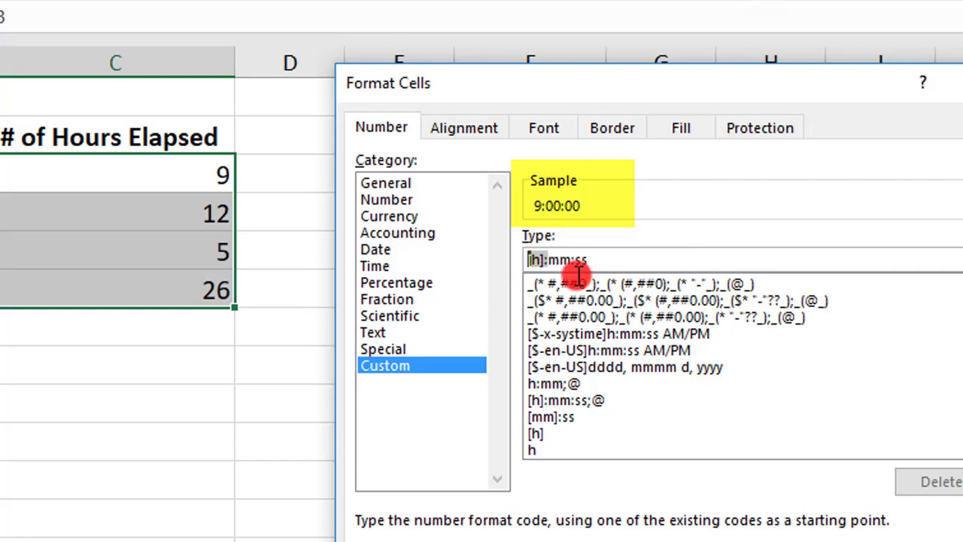
pyautogui.press('BackSpace')
pyautogui.press('BackSpace')
pyautogui.press('BackSpace')
pyautogui.press('BackSpace')
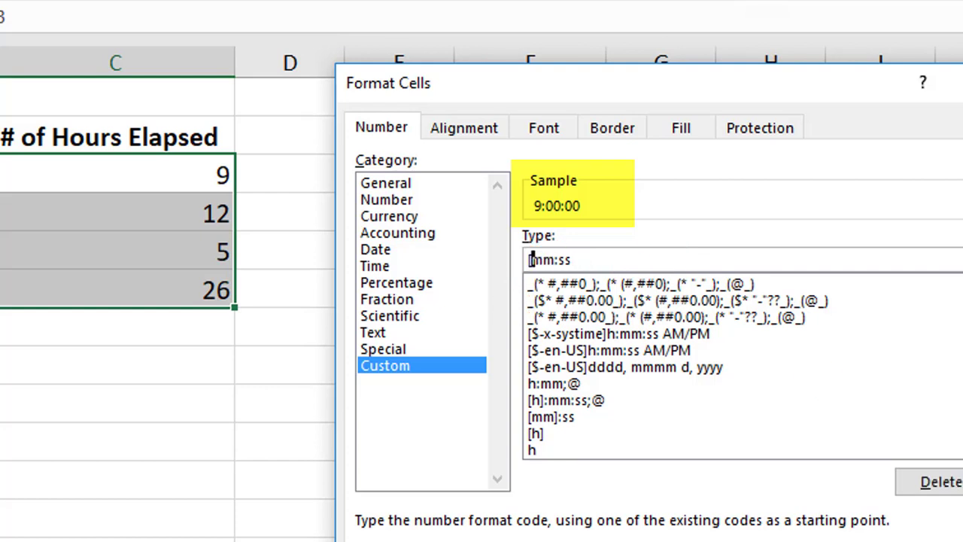
pyautogui.write('[')
pyautogui.click(559, 259)
pyautogui.write(']')
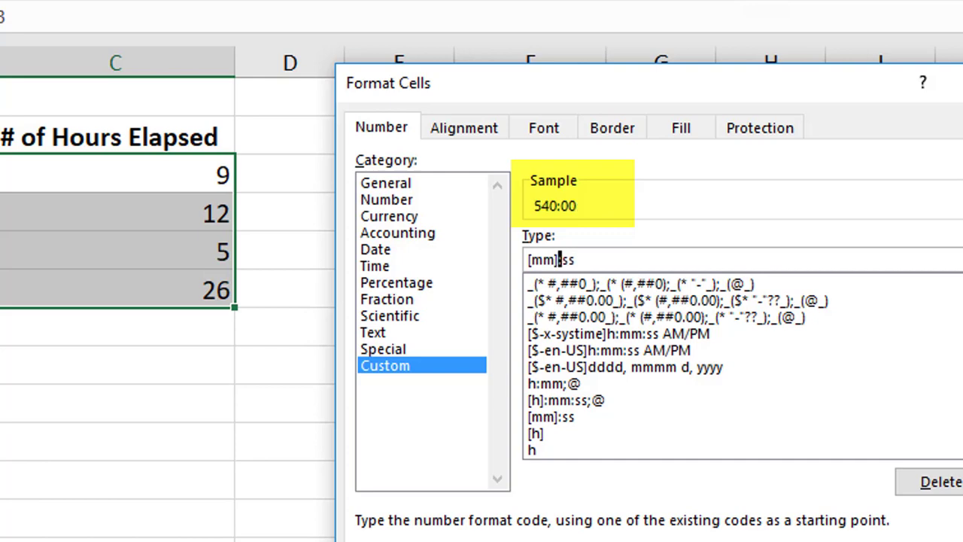
pyautogui.press('Delete')
pyautogui.press('Delete')
pyautogui.press('Delete')
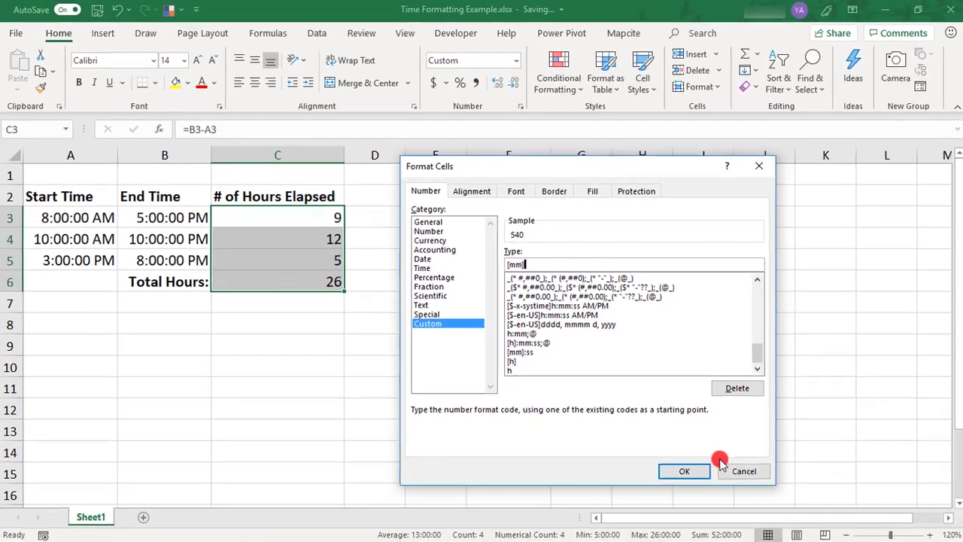
pyautogui.click(682, 469)
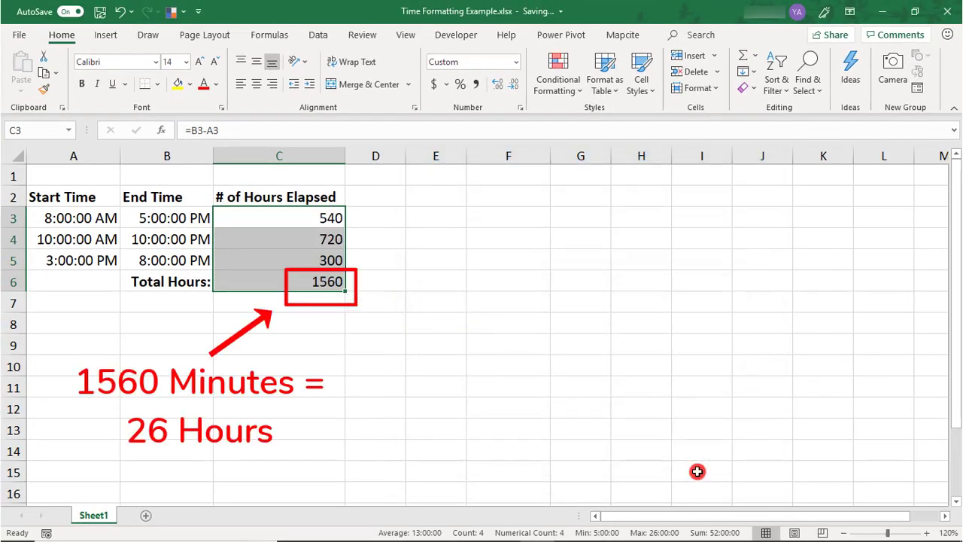